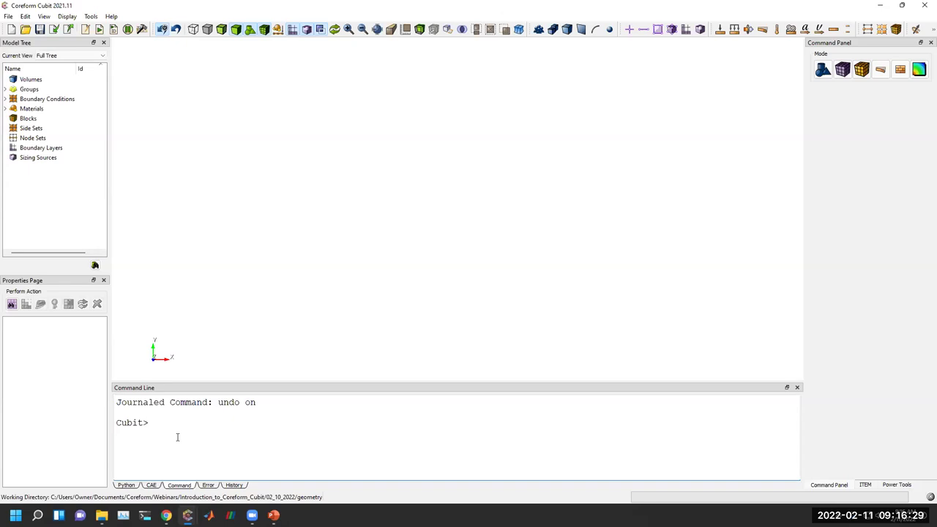
- Review the History and Command views, then the ITEM and Power Tools panels, and return to the Command Panel
{"action": "left_click", "coordinate": [236, 486]}
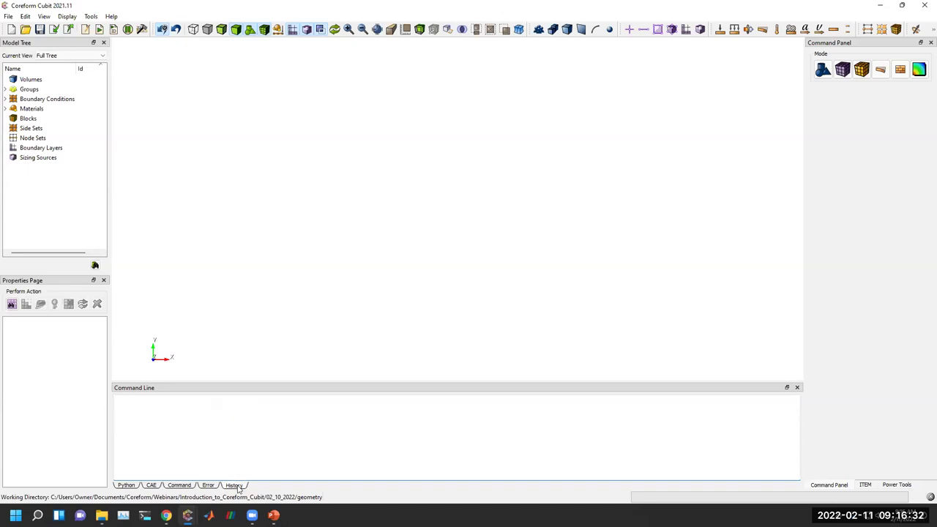
{"action": "left_click", "coordinate": [186, 487]}
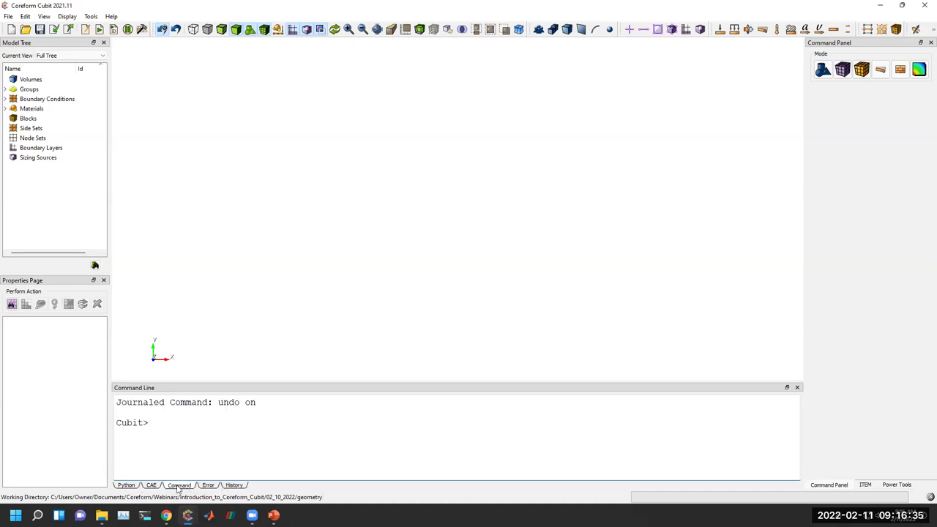
{"action": "left_click", "coordinate": [234, 486]}
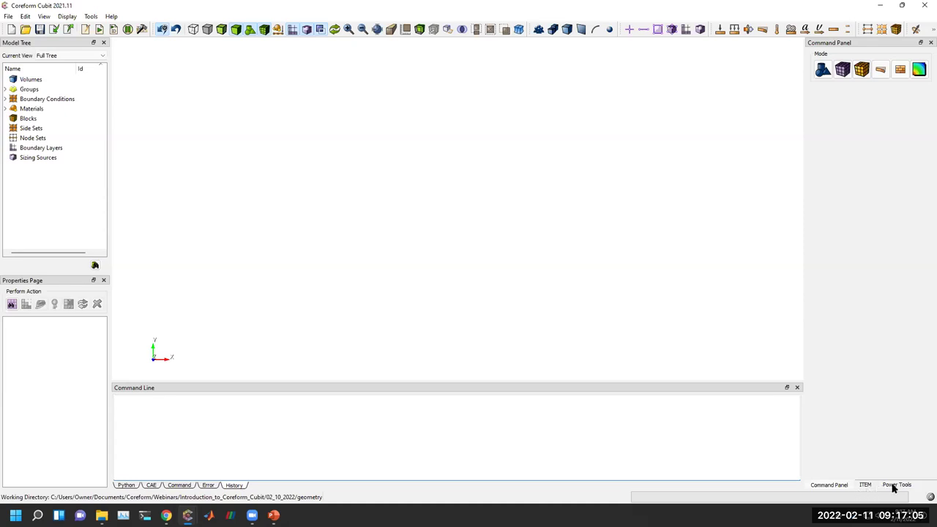
{"action": "left_click", "coordinate": [868, 486]}
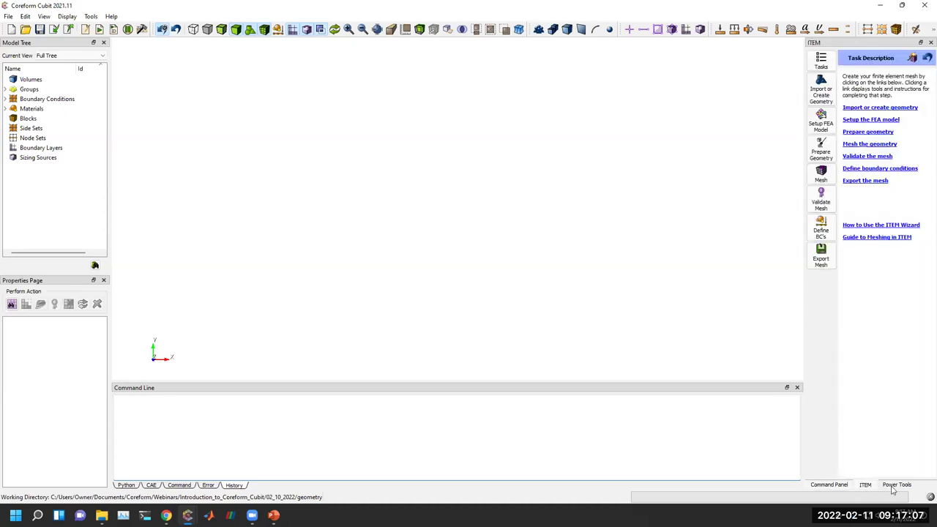
{"action": "left_click", "coordinate": [893, 488]}
{"action": "left_click", "coordinate": [866, 485]}
{"action": "left_click", "coordinate": [847, 485]}
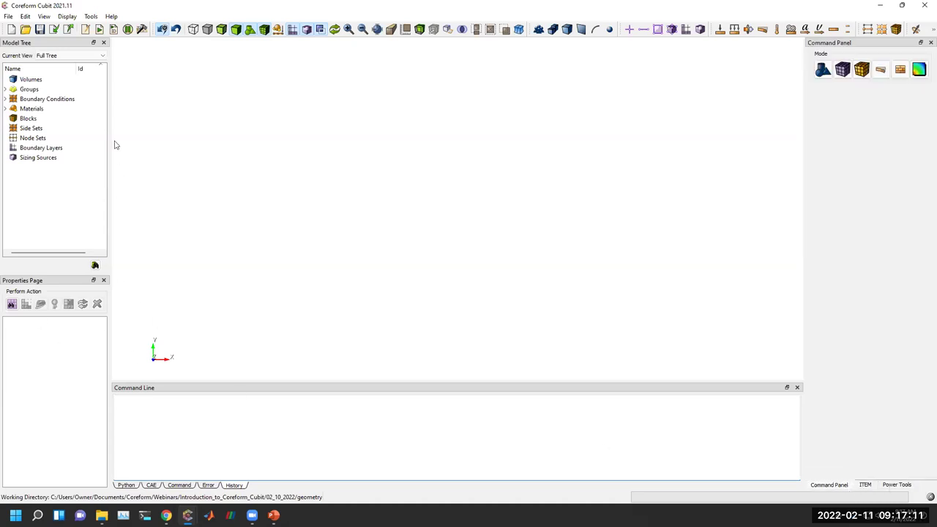
- Hide the Properties Page and show it again
{"action": "left_click", "coordinate": [45, 17]}
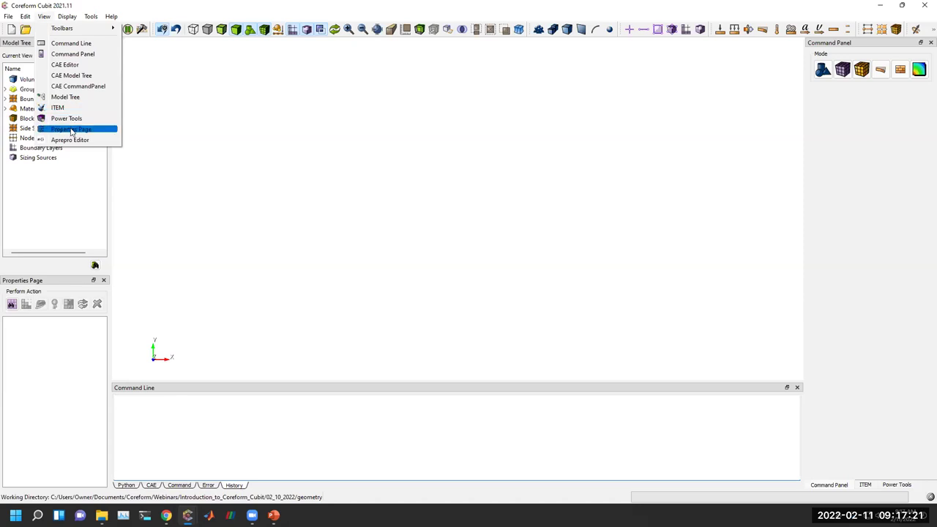
{"action": "left_click", "coordinate": [72, 130]}
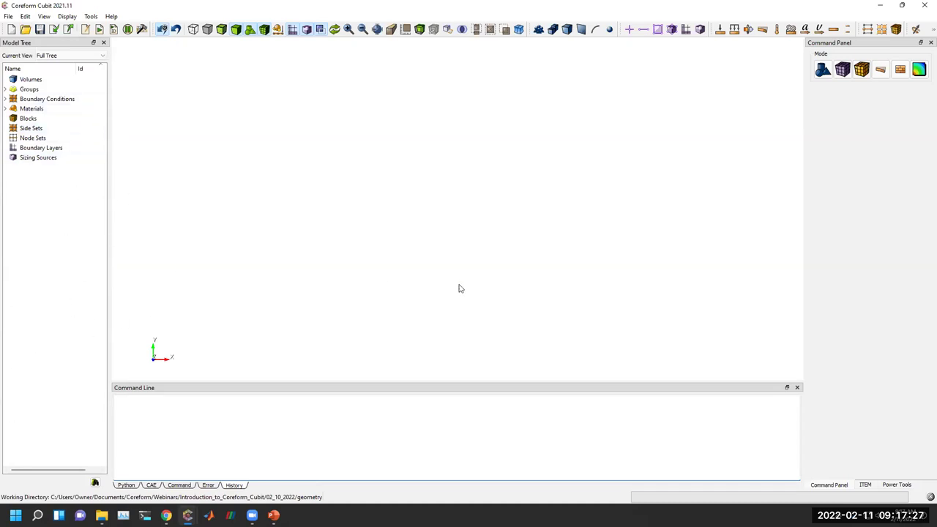
{"action": "left_click", "coordinate": [44, 16]}
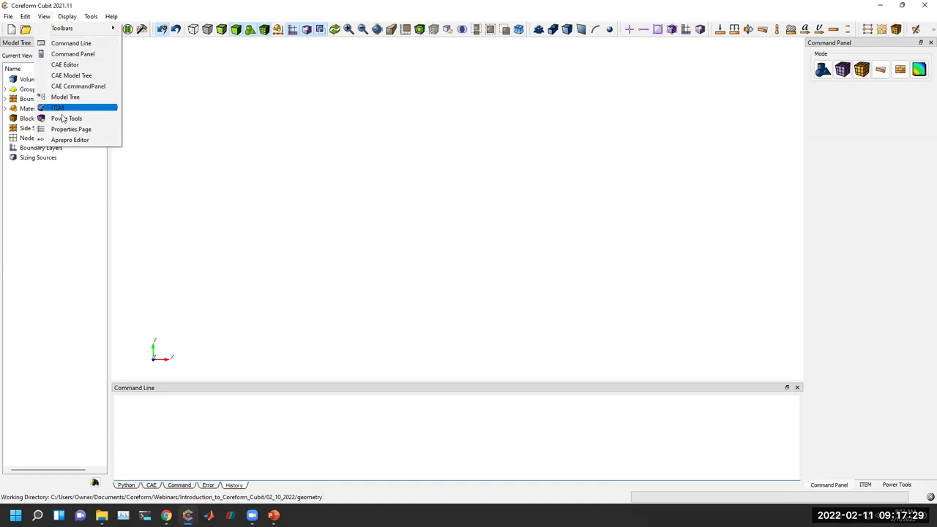
{"action": "left_click", "coordinate": [63, 130]}
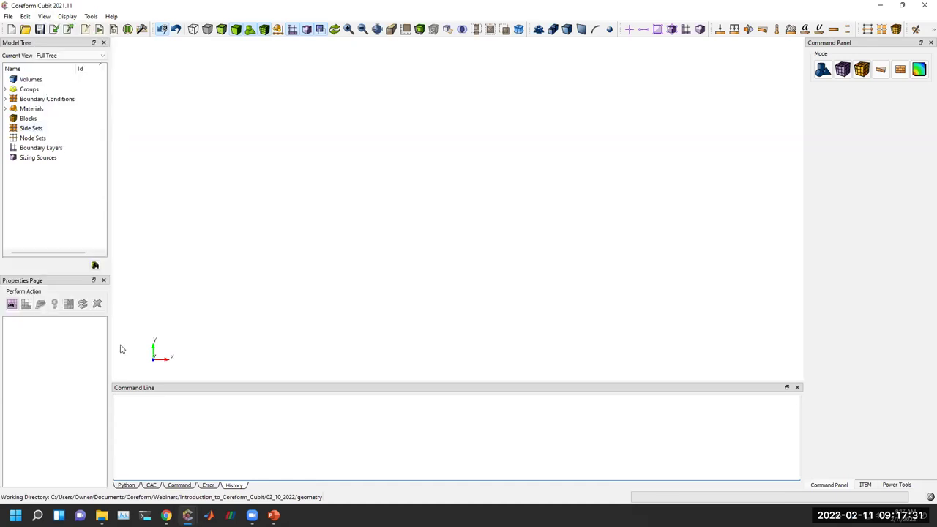
- Hide the ITEM panel and restore it
{"action": "left_click", "coordinate": [44, 16]}
{"action": "left_click", "coordinate": [58, 108]}
{"action": "left_click", "coordinate": [46, 17]}
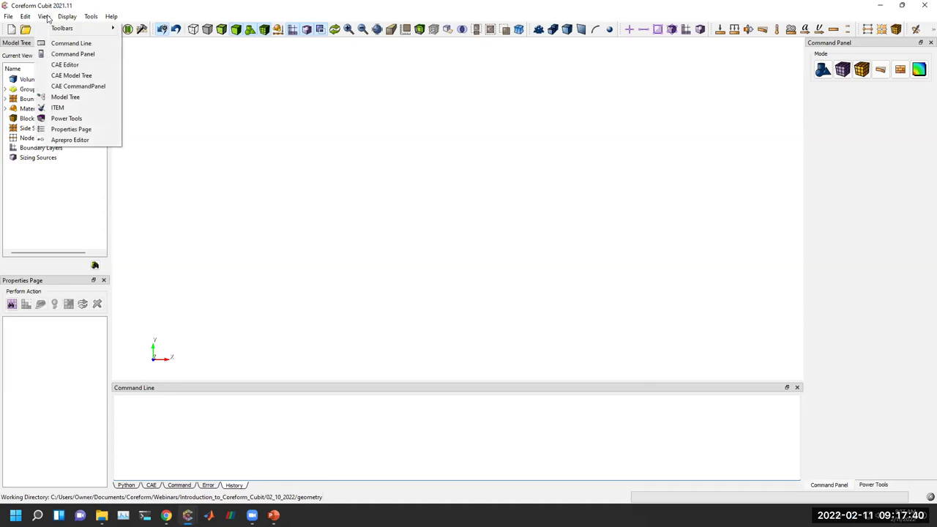
{"action": "left_click", "coordinate": [62, 108]}
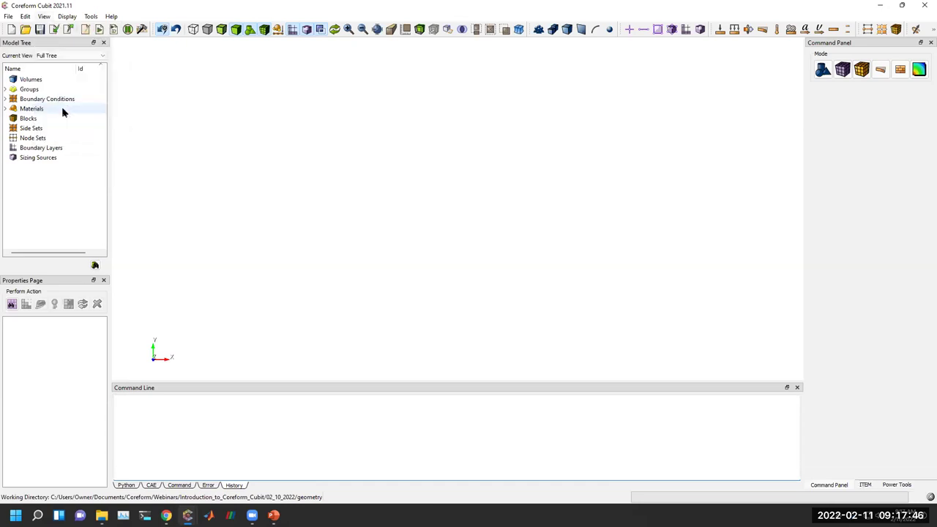
- Show the ITEM wizard in a wider panel and try to open its How to Use the ITEM Wizard guide
{"action": "left_click", "coordinate": [865, 486]}
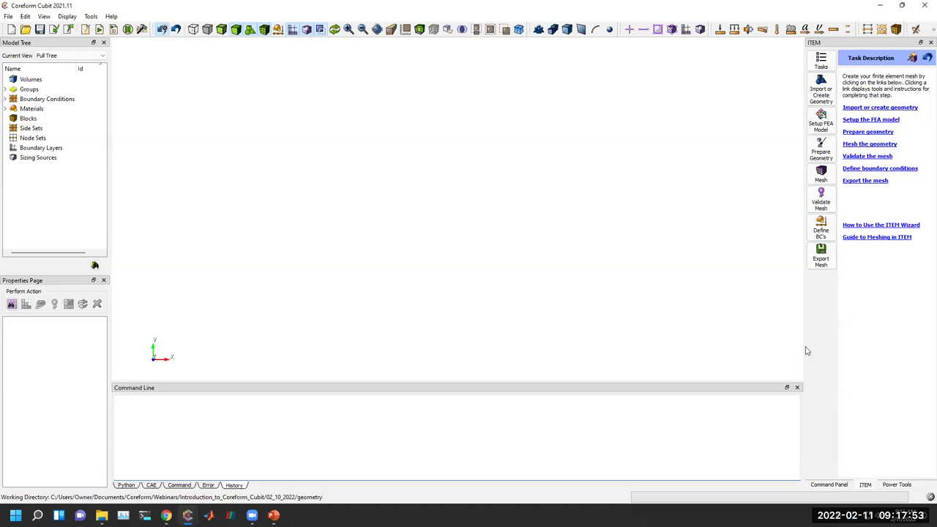
{"action": "left_click_drag", "start_coordinate": [804, 348], "coordinate": [699, 344]}
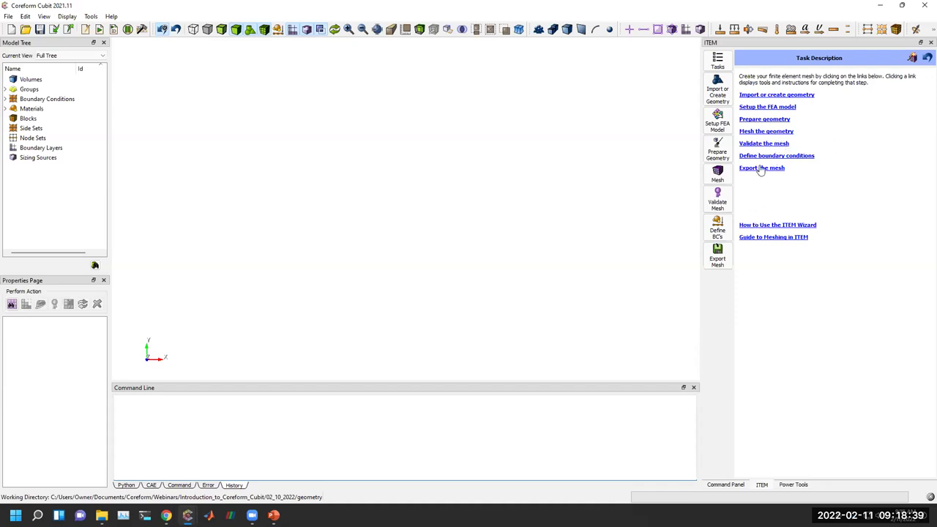
{"action": "left_click", "coordinate": [755, 228]}
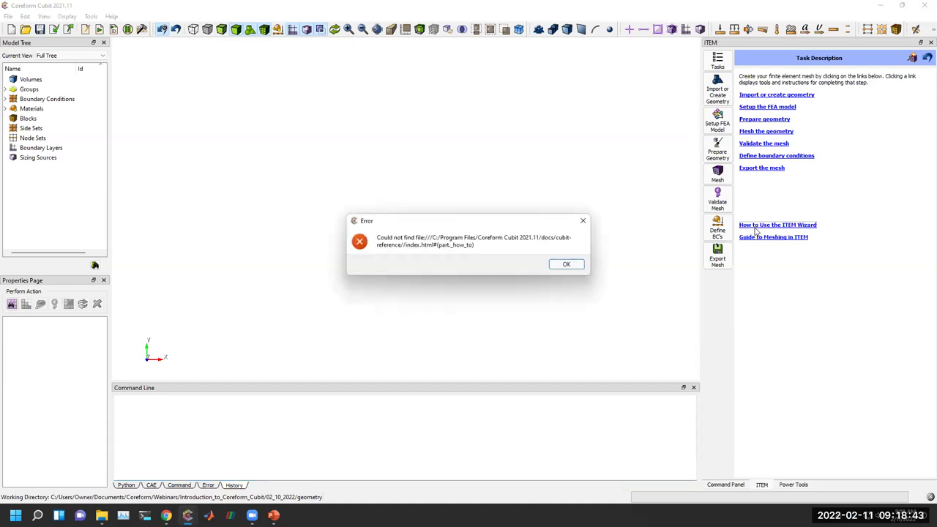
{"action": "left_click", "coordinate": [583, 221]}
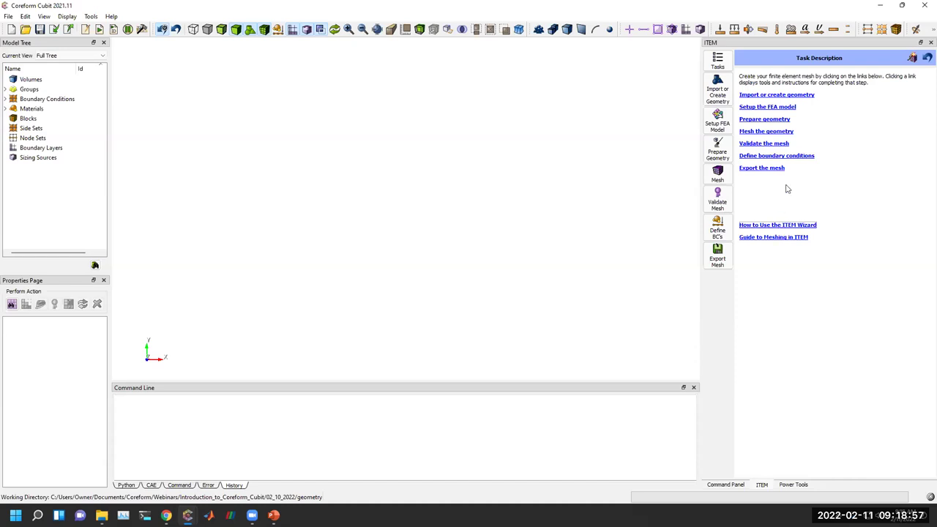
- Import the ACIS CAD model item-example.sat with the default import options and complete the wizard's geometry import task
{"action": "left_click", "coordinate": [773, 97]}
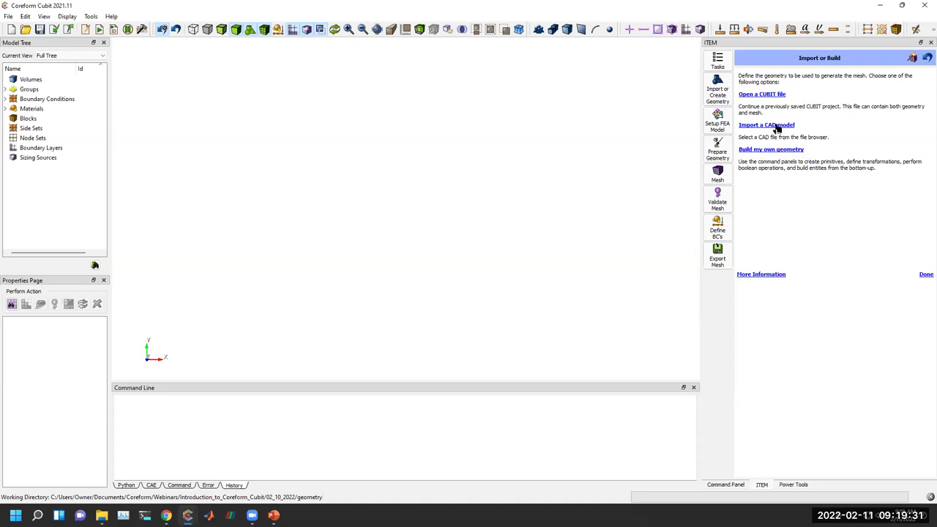
{"action": "left_click", "coordinate": [777, 127]}
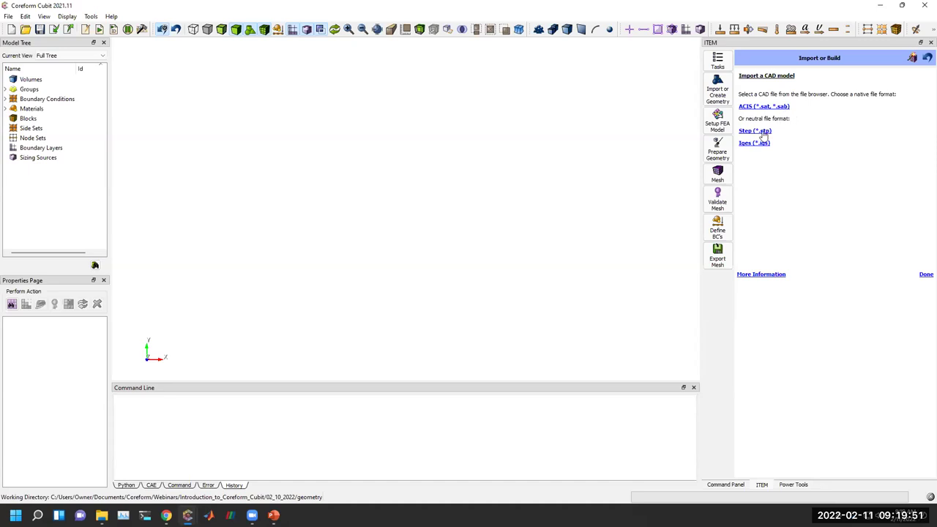
{"action": "left_click", "coordinate": [768, 107]}
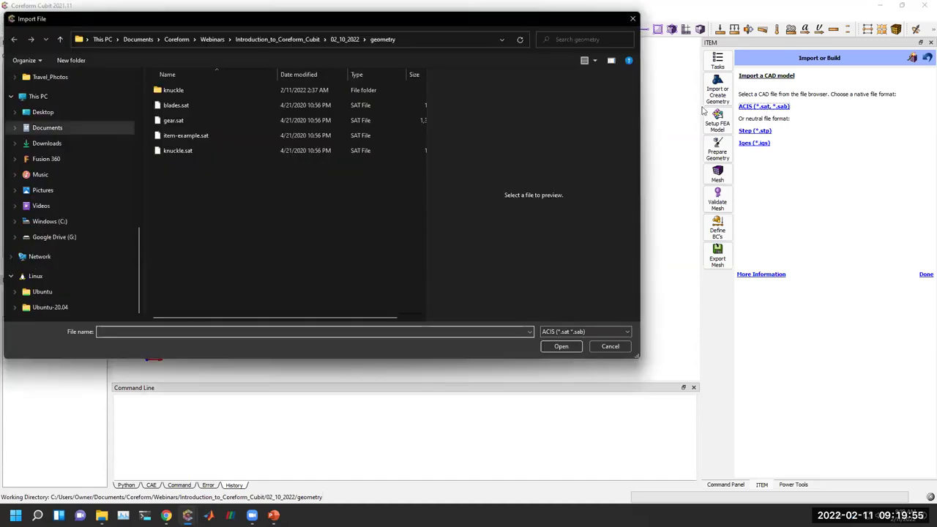
{"action": "left_click", "coordinate": [183, 138]}
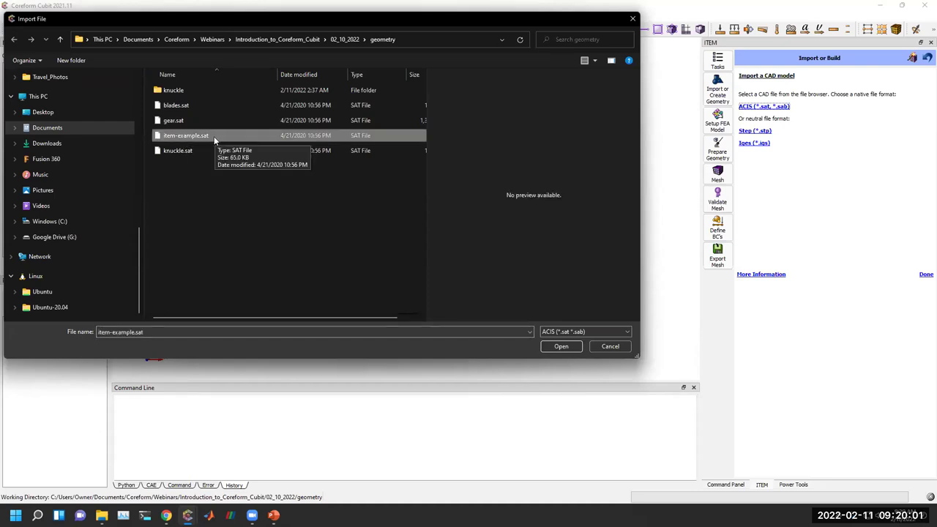
{"action": "double_click", "coordinate": [214, 136]}
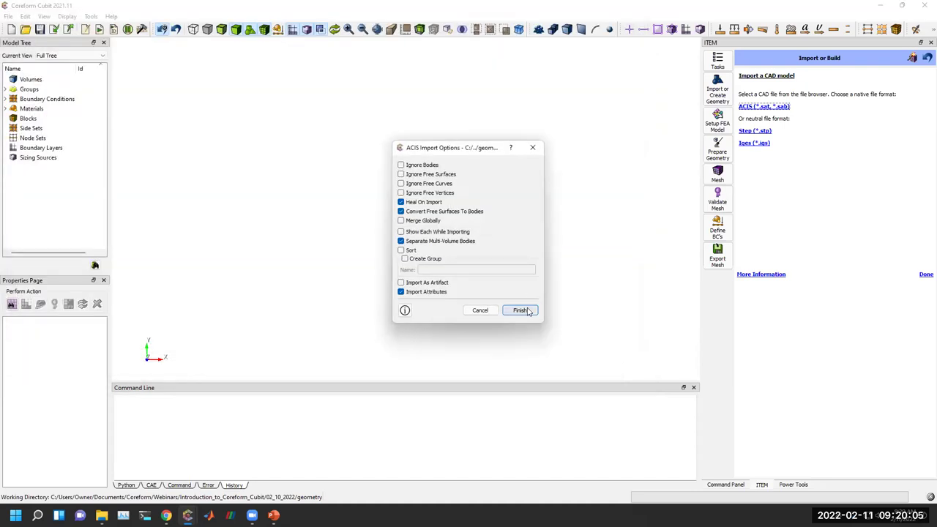
{"action": "left_click", "coordinate": [530, 310]}
{"action": "left_click_drag", "start_coordinate": [320, 272], "coordinate": [396, 104]}
{"action": "left_click_drag", "start_coordinate": [485, 186], "coordinate": [439, 207]}
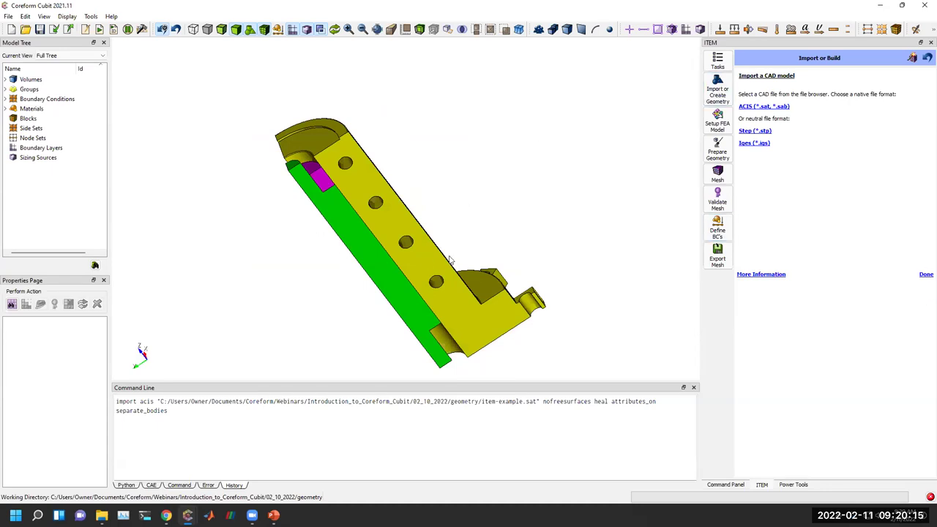
{"action": "left_click", "coordinate": [926, 276]}
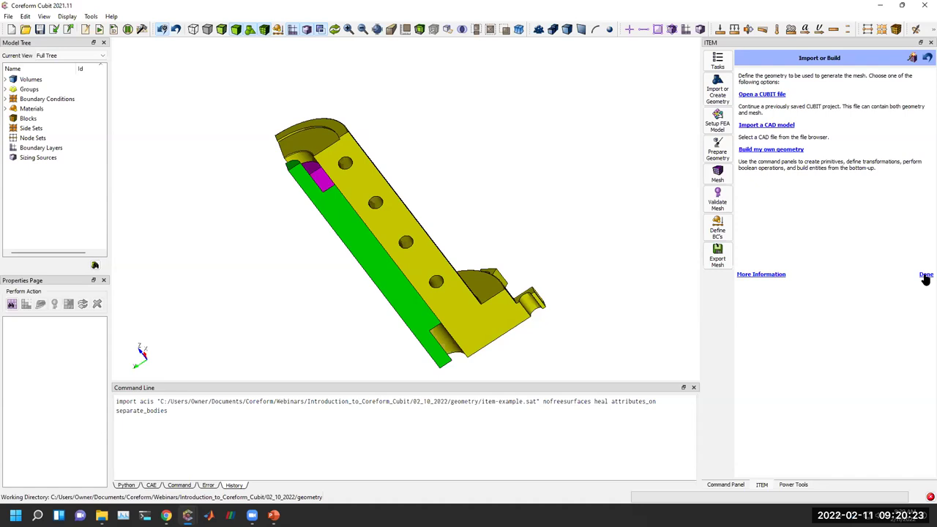
{"action": "left_click", "coordinate": [926, 274]}
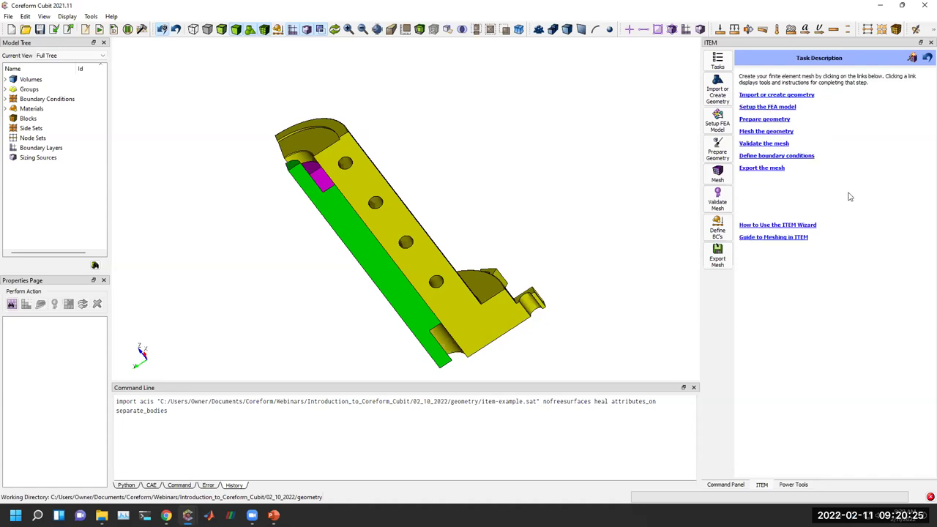
- In the FEA model setup, choose tetrahedral elements for all volumes and apply an element budget of 100000
{"action": "left_click", "coordinate": [761, 108]}
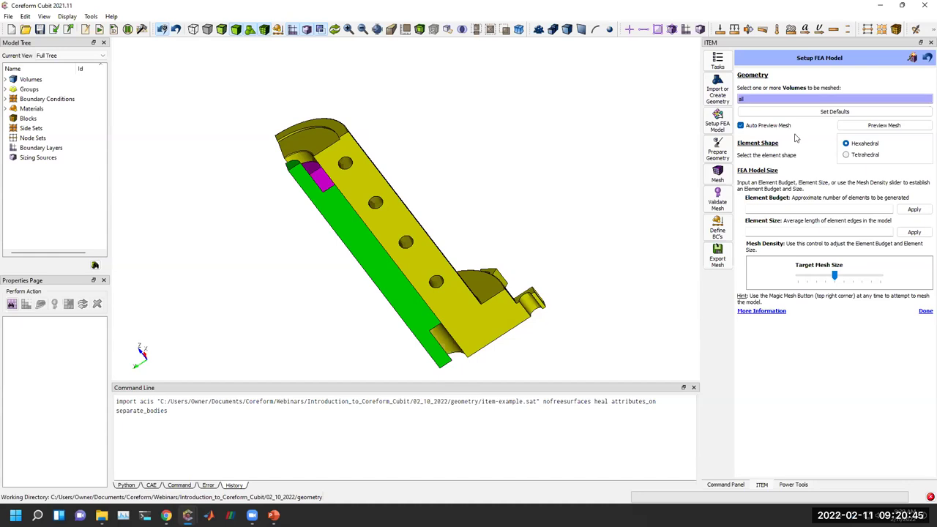
{"action": "left_click", "coordinate": [847, 156]}
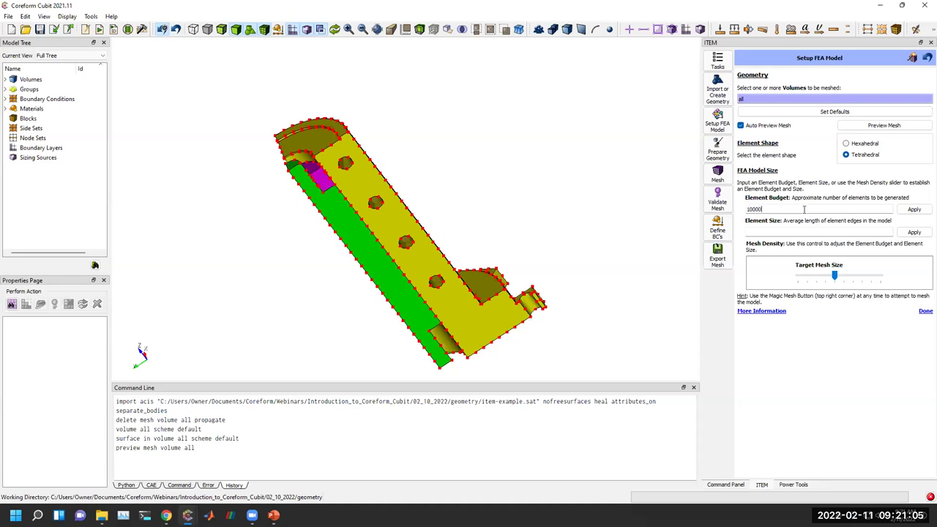
{"action": "left_click", "coordinate": [915, 210]}
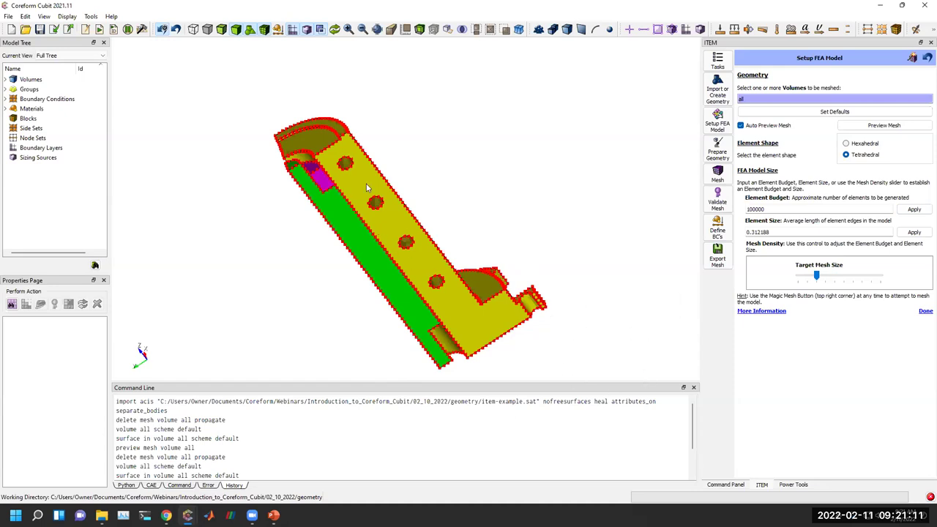
{"action": "left_click_drag", "start_coordinate": [400, 251], "coordinate": [446, 237]}
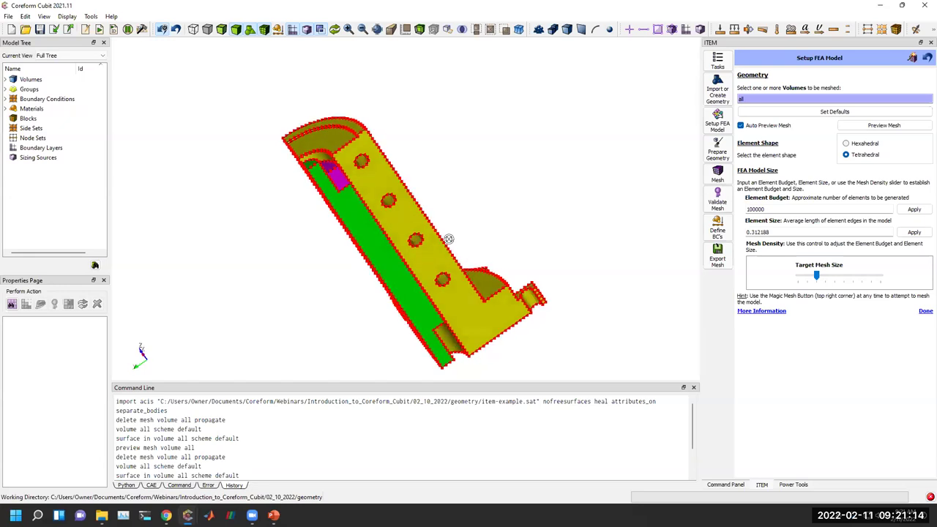
- Switch the element shape to hexahedral and enter an element budget of 10000
{"action": "left_click", "coordinate": [846, 144]}
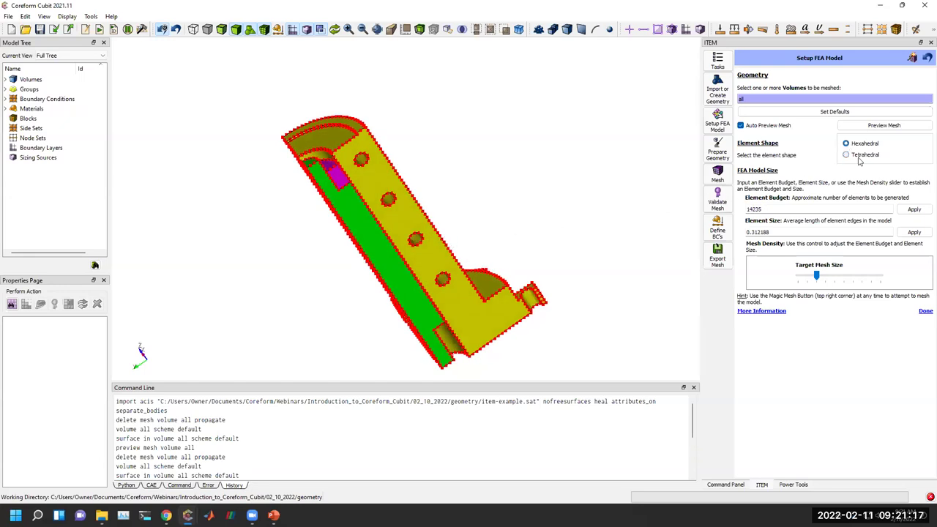
{"action": "double_click", "coordinate": [831, 208]}
{"action": "type", "text": "1000"}
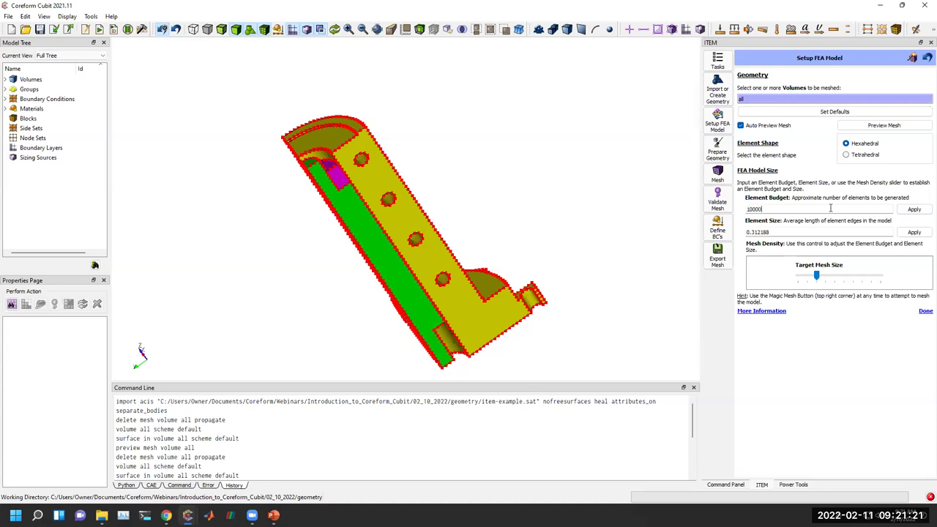